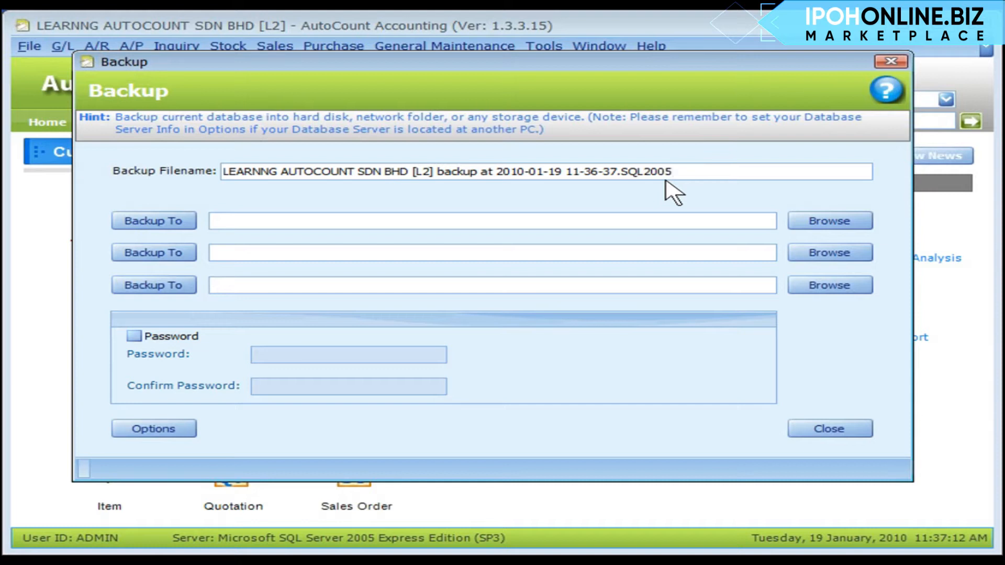
- Add D:\AutoCount Backup and C:\temp as backup destination folders and open the Backup Option dialog
{"action": "left_click", "coordinate": [827, 222]}
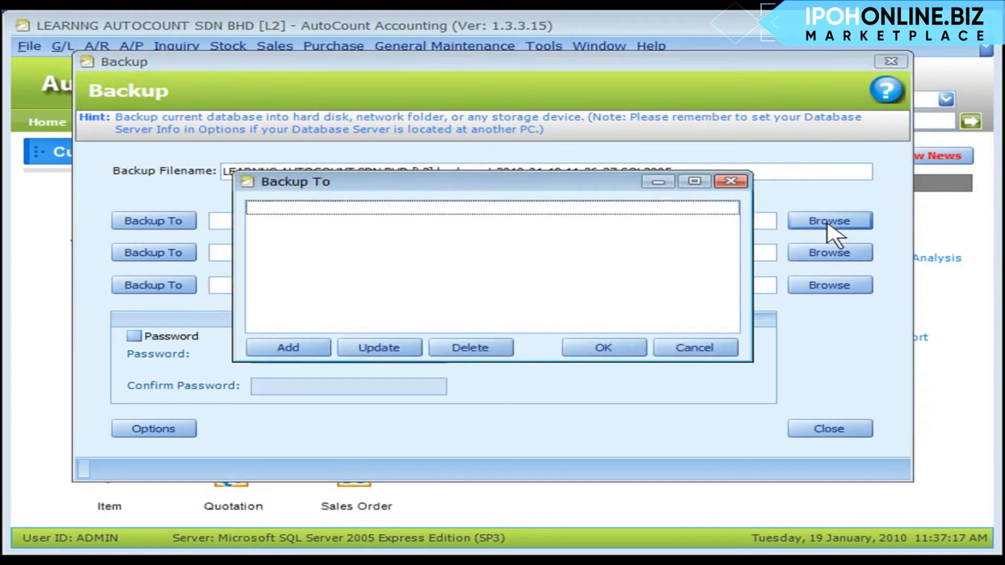
{"action": "left_click", "coordinate": [289, 361]}
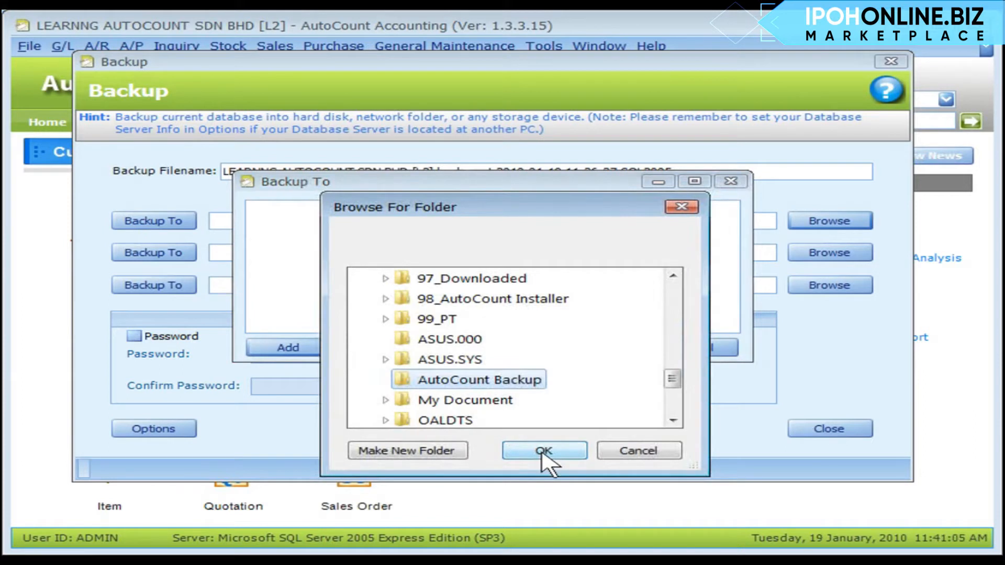
{"action": "left_click", "coordinate": [545, 453]}
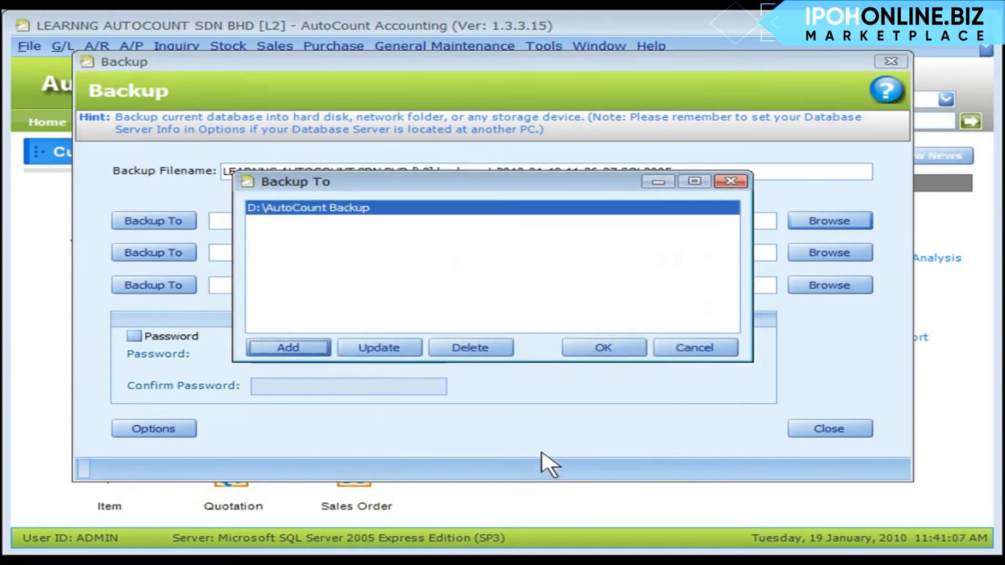
{"action": "left_click", "coordinate": [283, 350]}
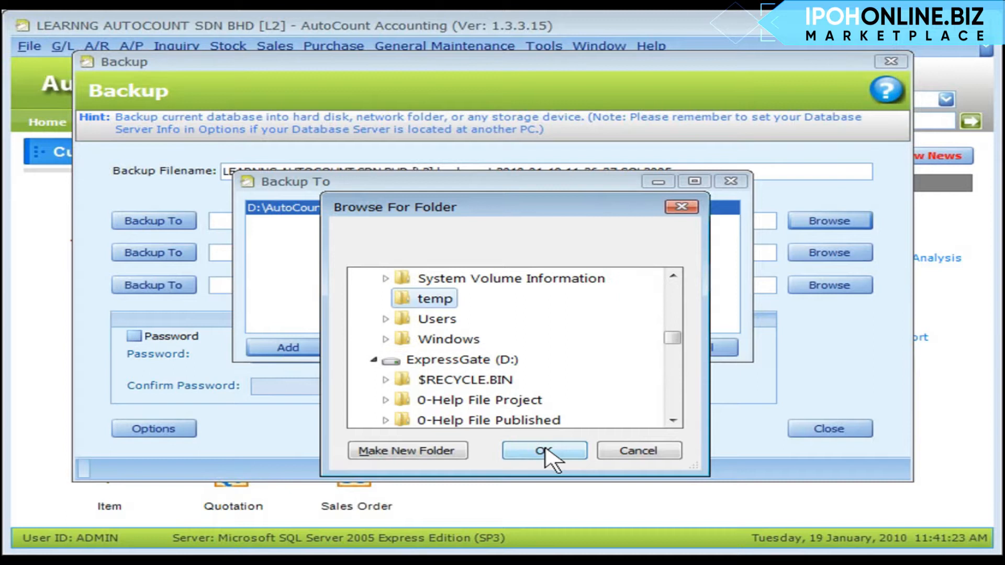
{"action": "left_click", "coordinate": [544, 450]}
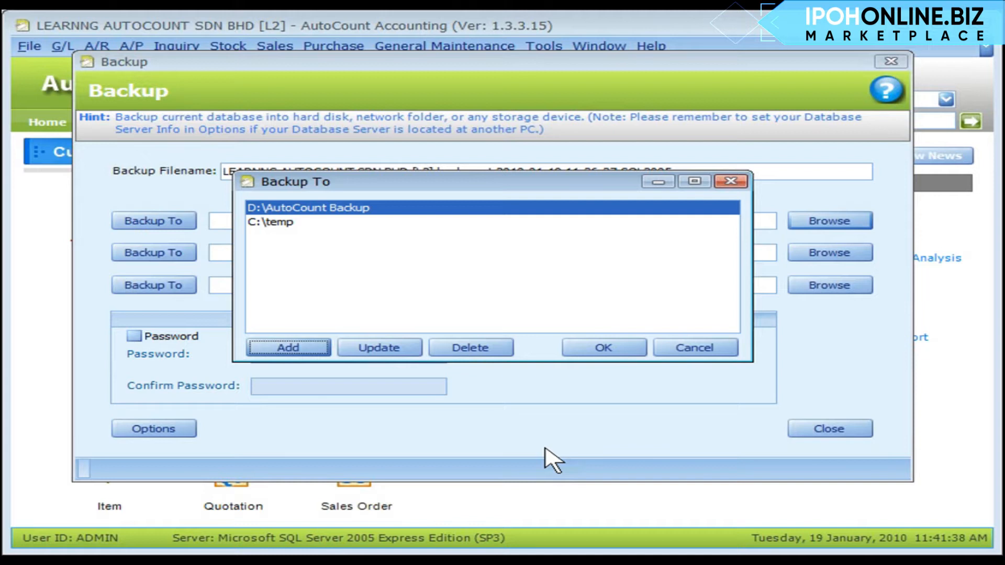
{"action": "left_click", "coordinate": [601, 348]}
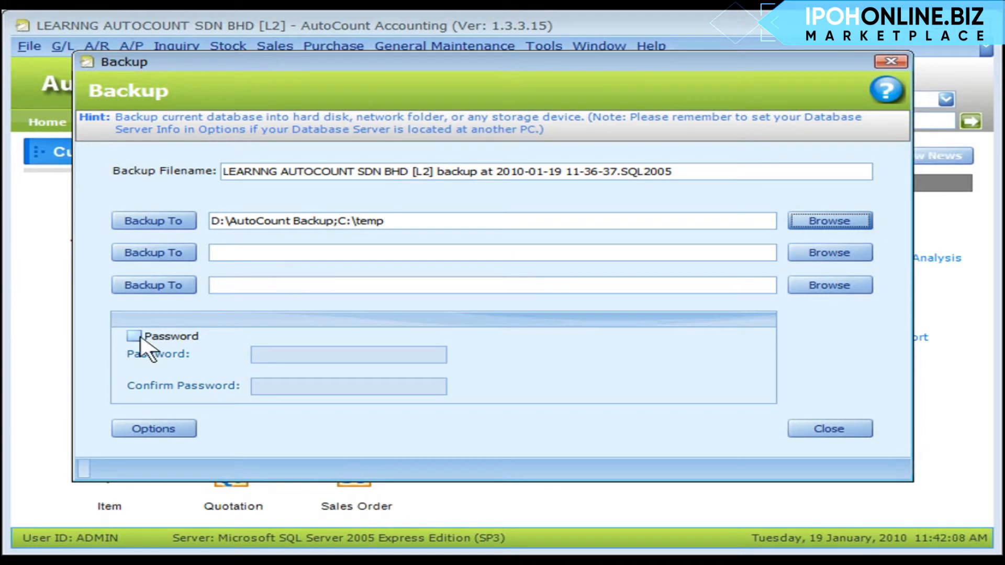
{"action": "left_click", "coordinate": [134, 336]}
{"action": "left_click", "coordinate": [165, 431]}
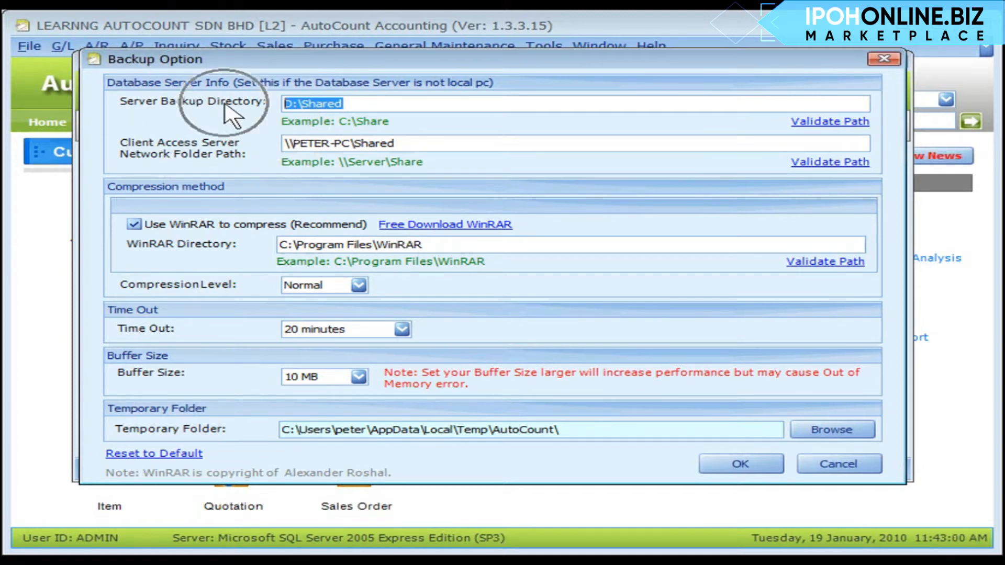
{"action": "left_click", "coordinate": [396, 103]}
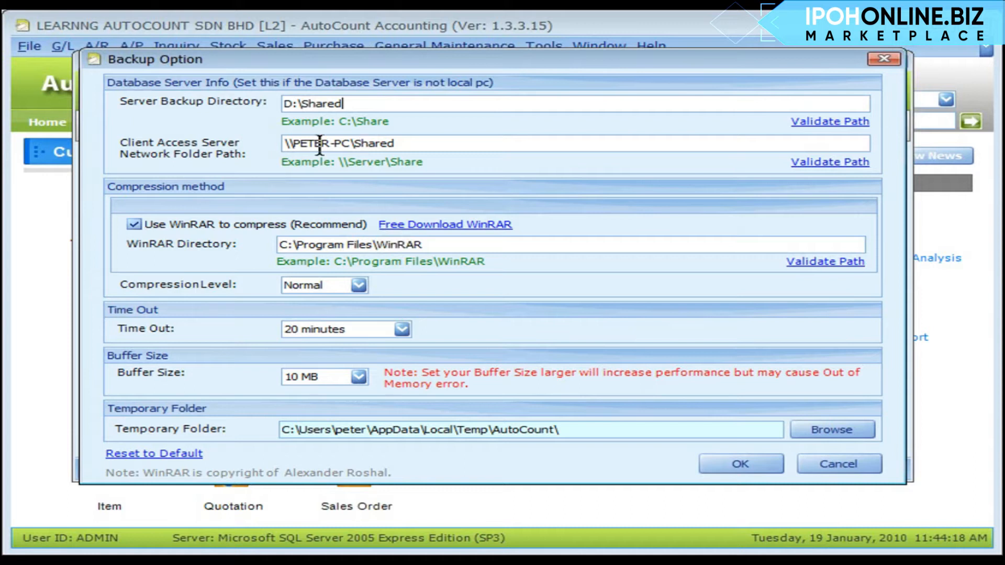
{"action": "left_click", "coordinate": [319, 145]}
{"action": "left_click", "coordinate": [373, 148]}
{"action": "left_click", "coordinate": [831, 123]}
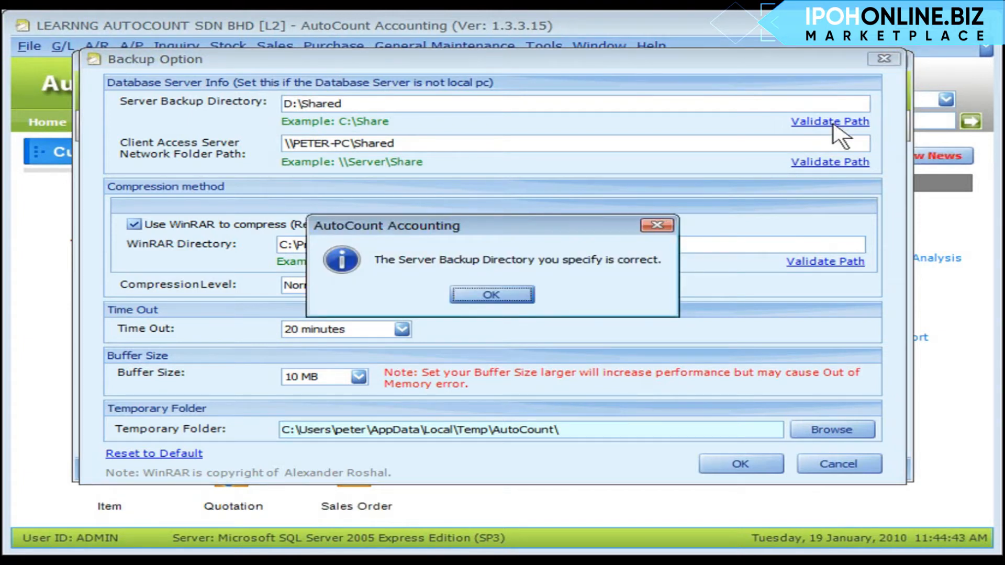
{"action": "left_click", "coordinate": [491, 295]}
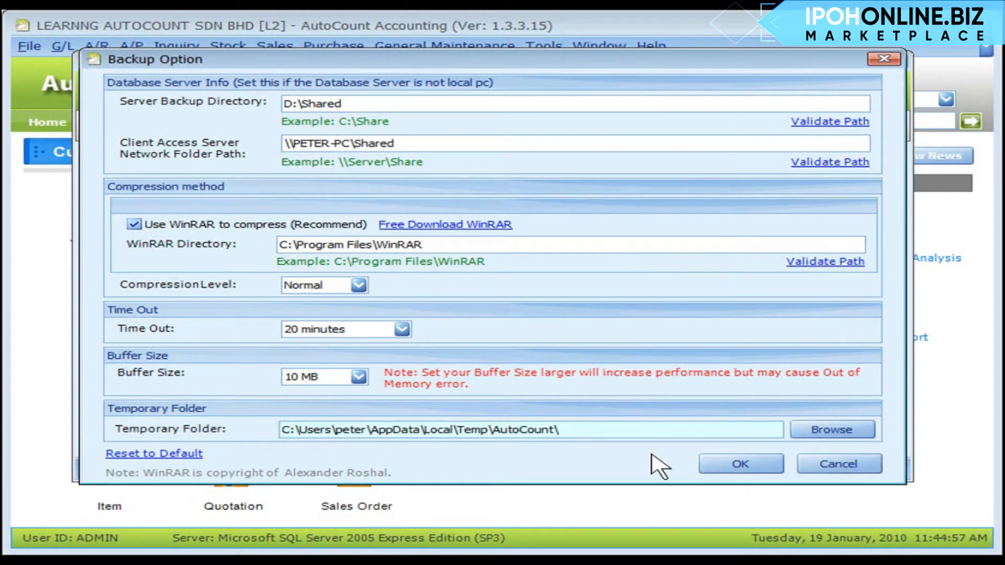
{"action": "left_click", "coordinate": [738, 467]}
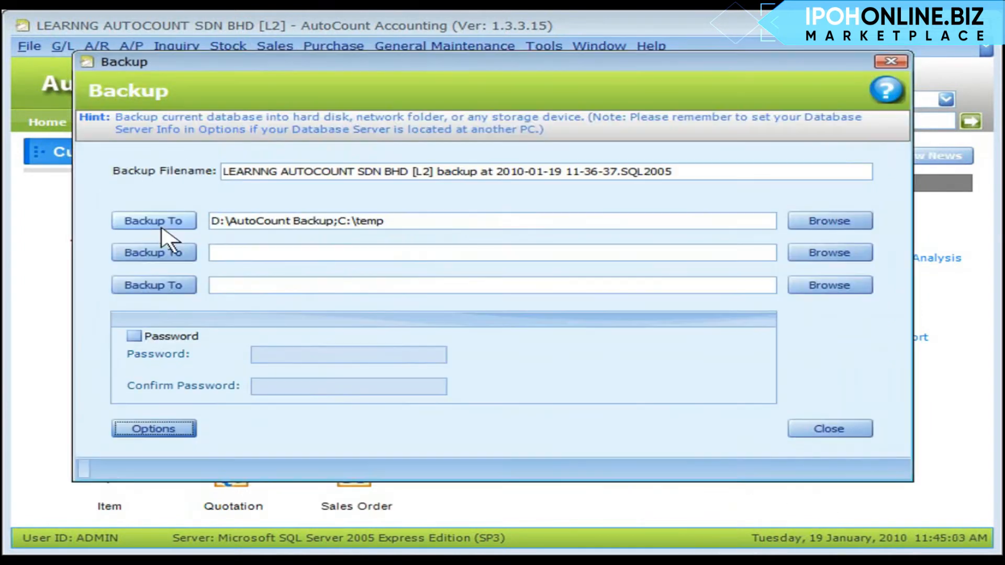
- Back up LEARNNG AUTOCOUNT SDN BHD [L2] to the chosen folders and acknowledge the completion message
{"action": "left_click", "coordinate": [162, 222]}
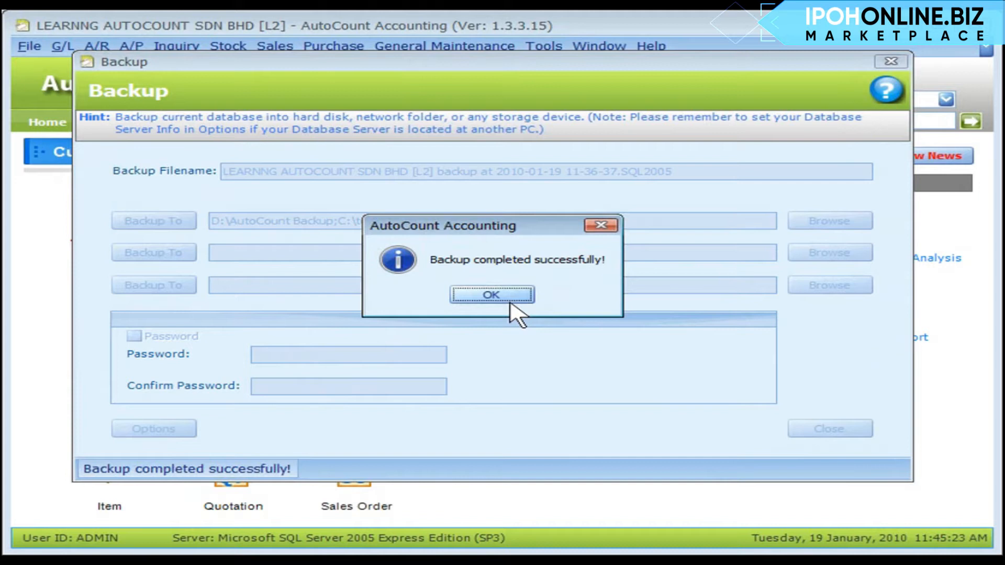
{"action": "left_click", "coordinate": [492, 295]}
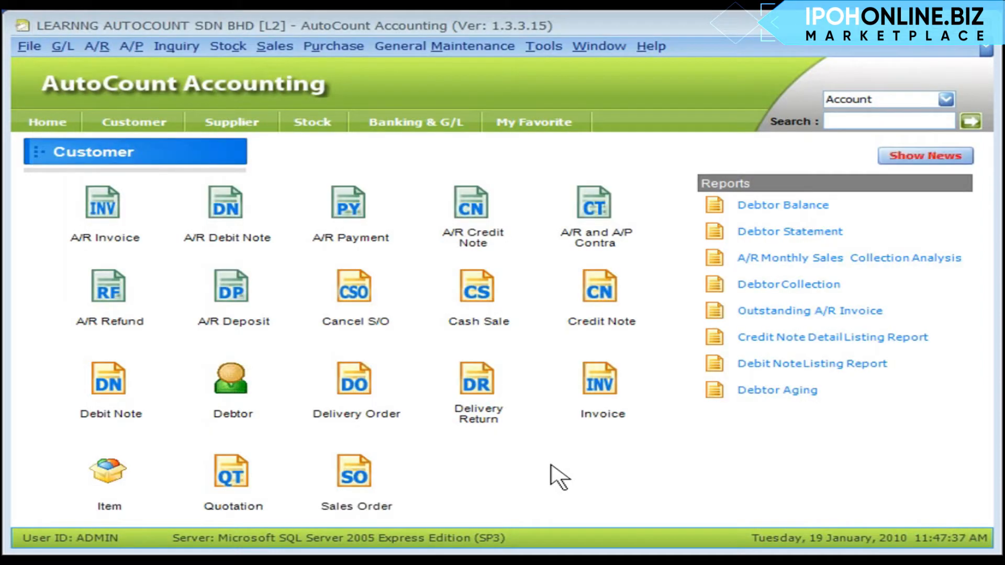
{"action": "left_click", "coordinate": [544, 46]}
{"action": "left_click", "coordinate": [635, 440]}
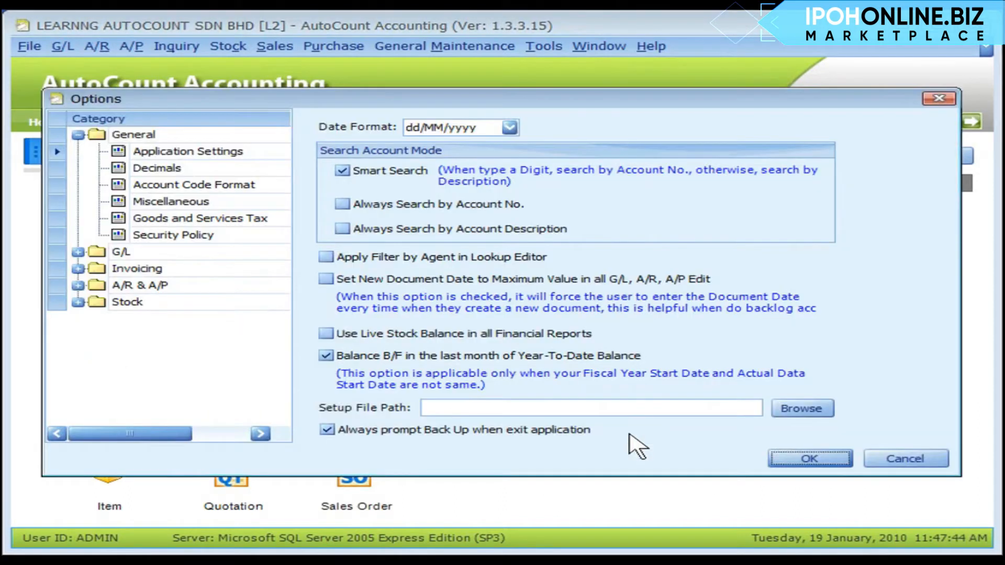
{"action": "left_click", "coordinate": [147, 152]}
{"action": "left_click", "coordinate": [796, 459]}
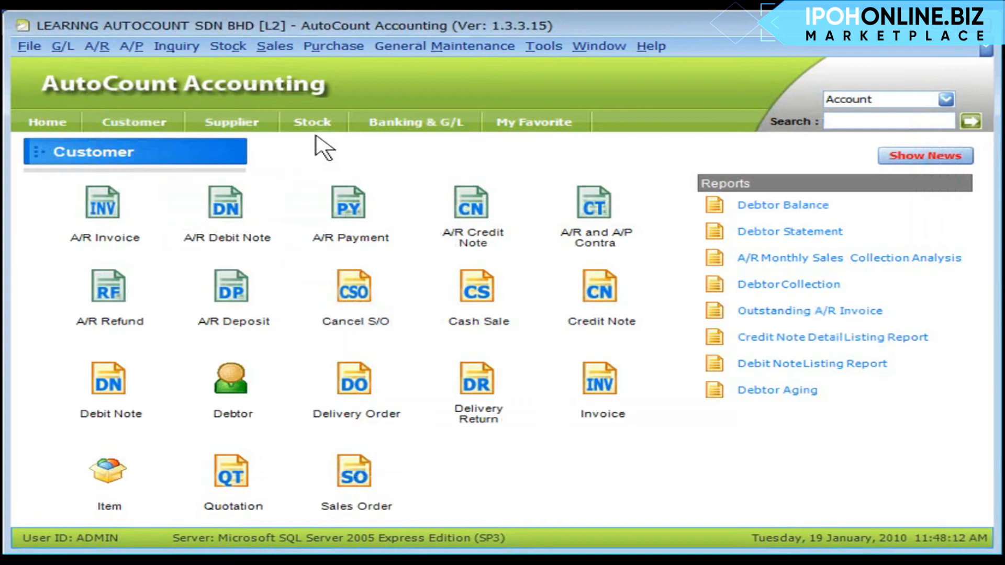
{"action": "left_click", "coordinate": [32, 48]}
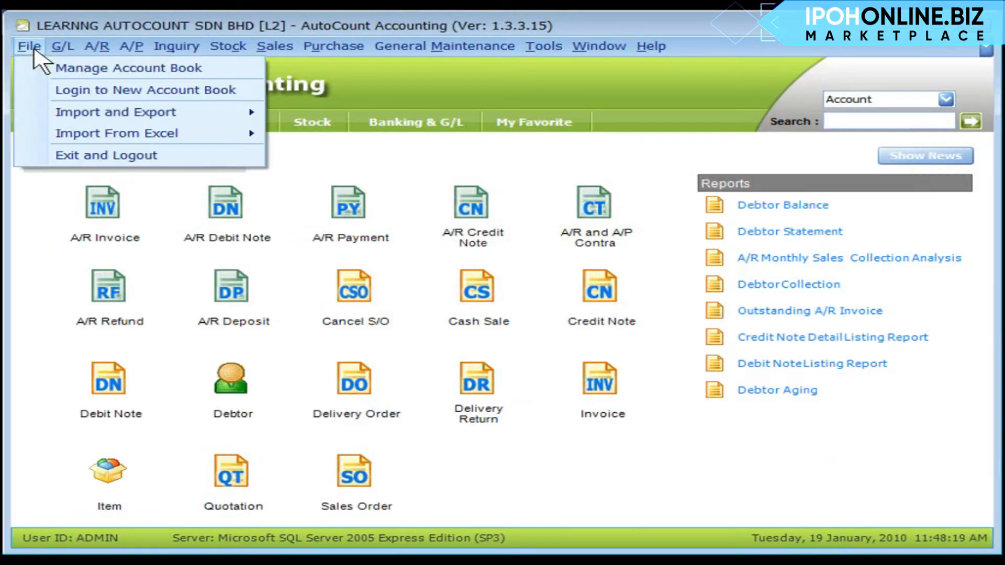
{"action": "left_click", "coordinate": [154, 157]}
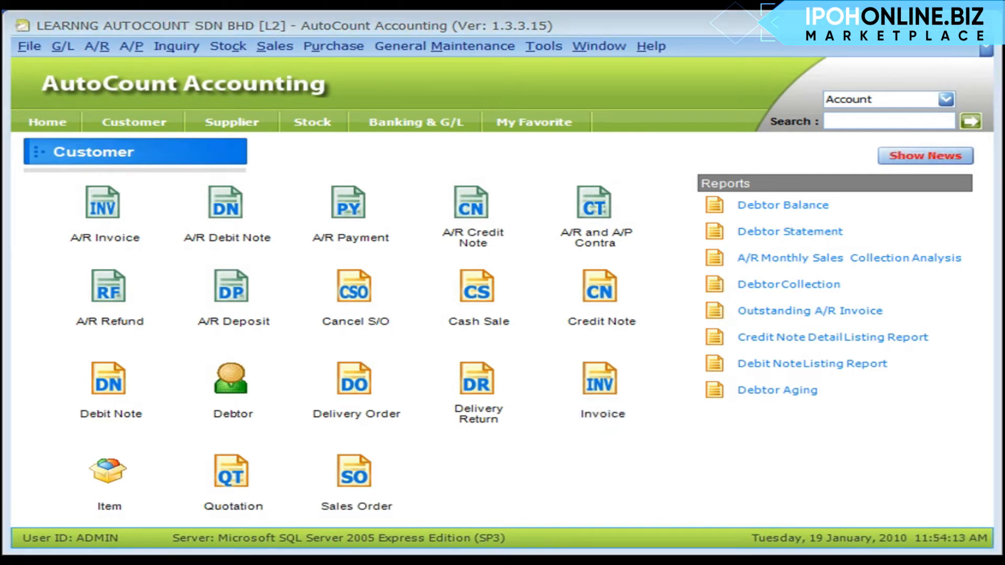
{"action": "left_click", "coordinate": [543, 46]}
- In the Restore Wizard, test the connection to this PC's database server successfully
{"action": "left_click", "coordinate": [570, 89]}
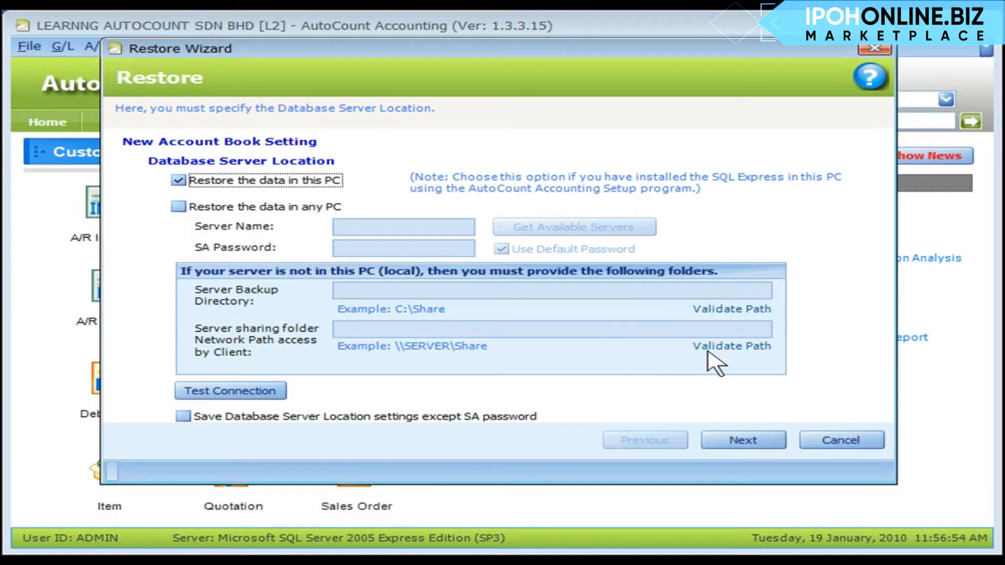
{"action": "left_click", "coordinate": [270, 402]}
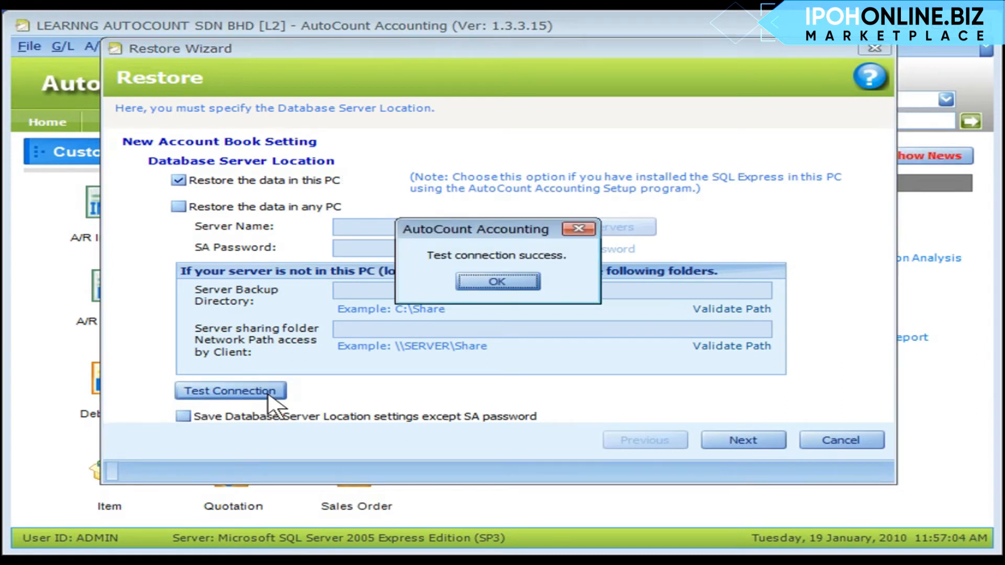
{"action": "left_click", "coordinate": [500, 287]}
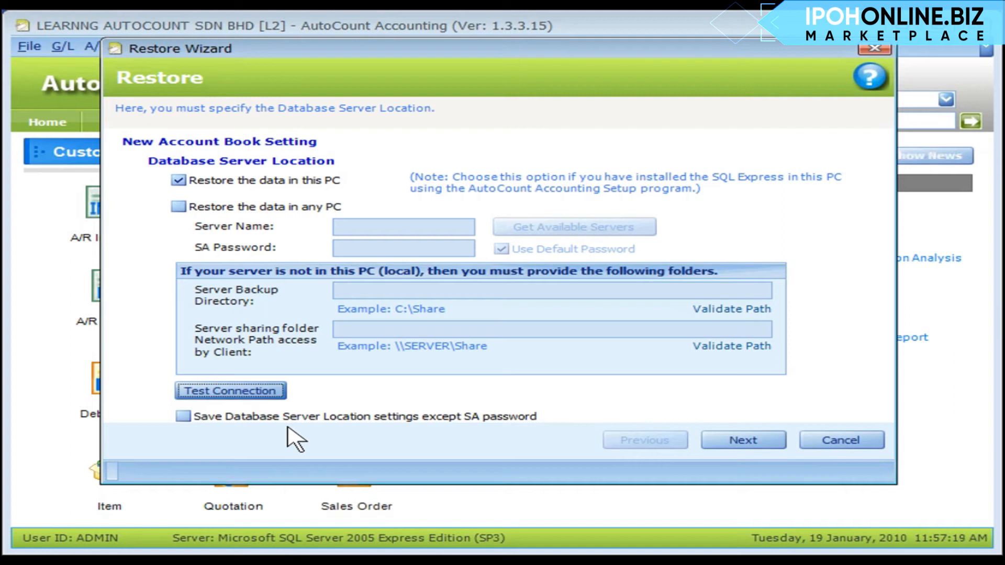
- Choose the L2 .A06 backup file in D:\AutoCount Backup as the restore source
{"action": "left_click", "coordinate": [757, 445]}
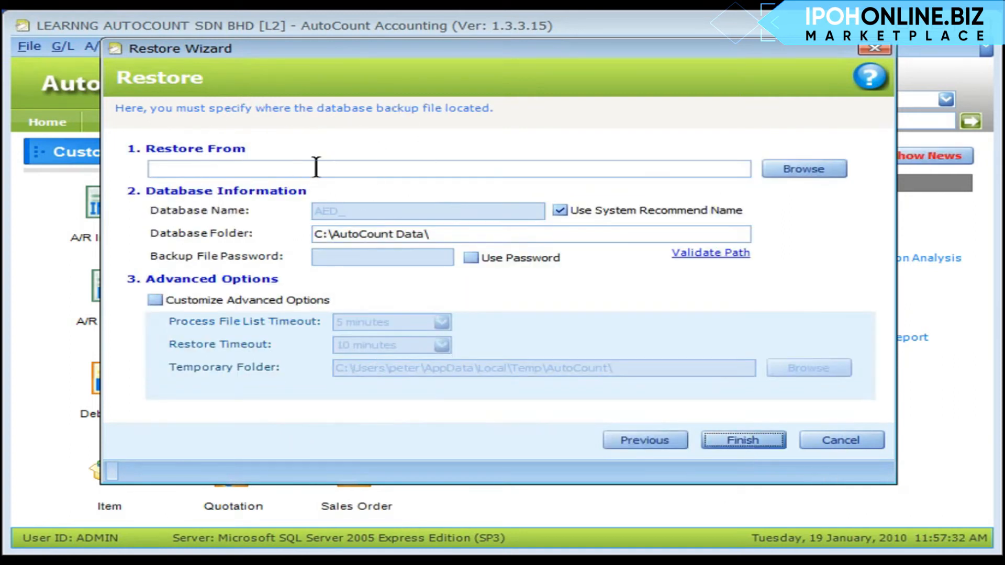
{"action": "left_click", "coordinate": [804, 169]}
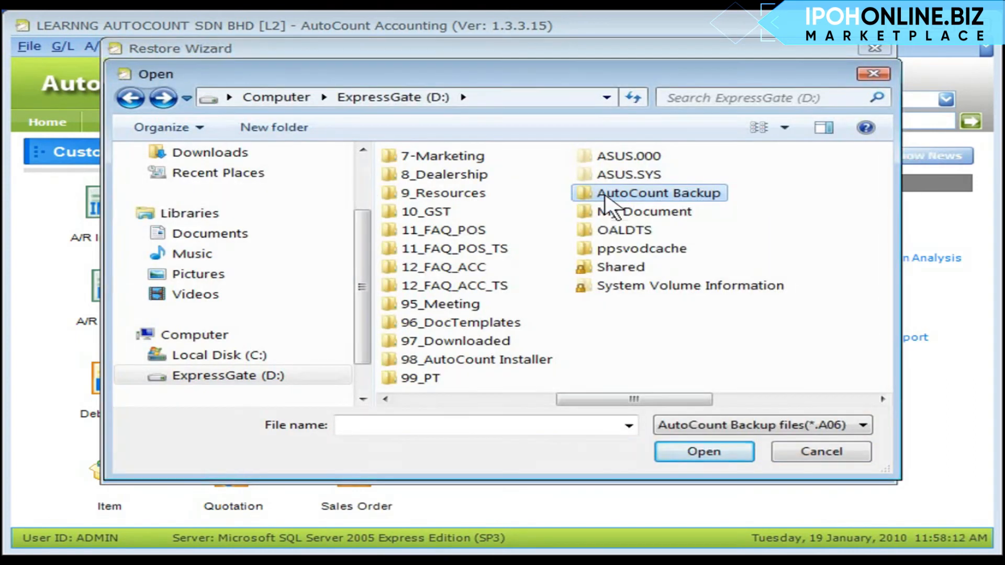
{"action": "double_click", "coordinate": [607, 195]}
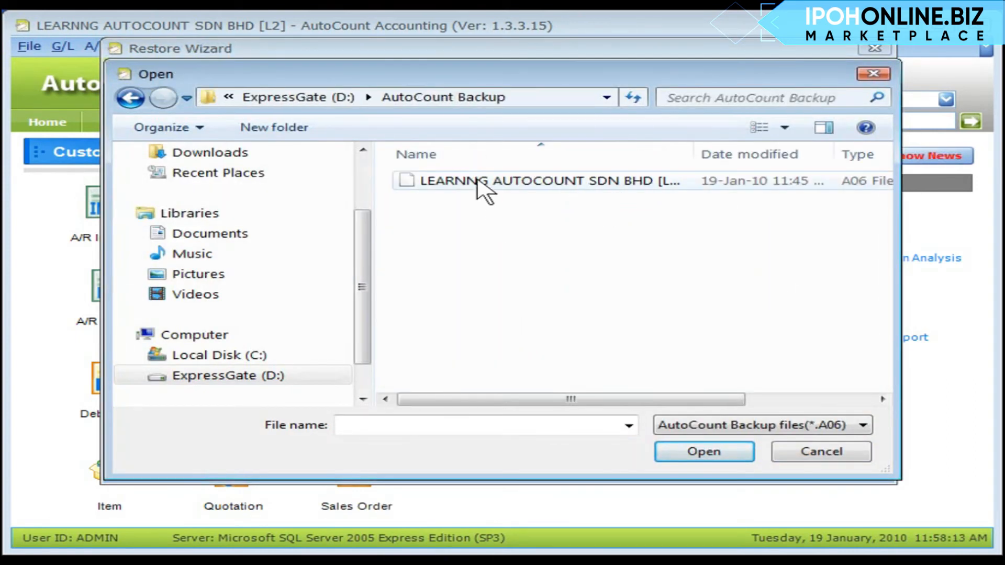
{"action": "left_click", "coordinate": [478, 181]}
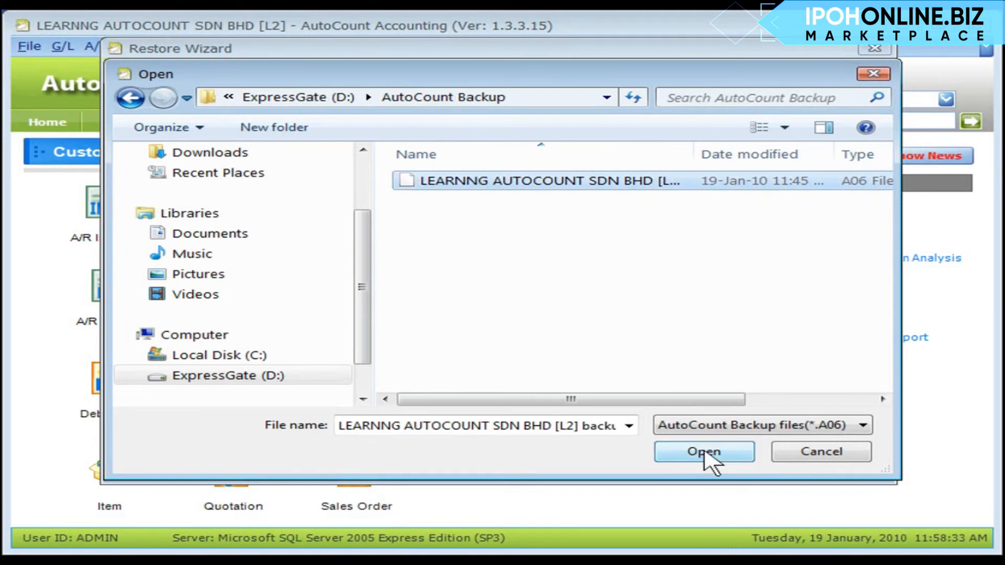
{"action": "left_click", "coordinate": [705, 453]}
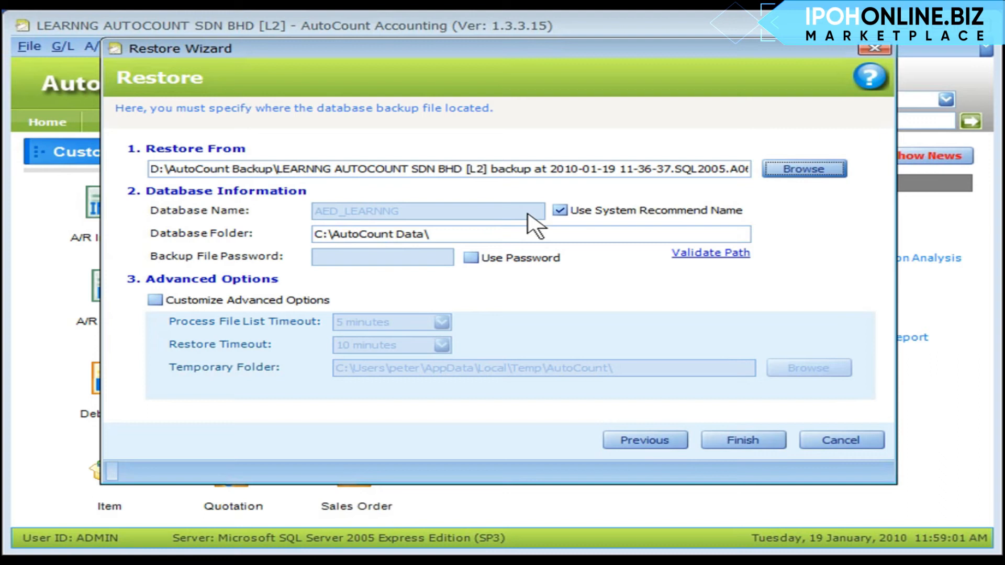
- Leave the backup password off and start restoring into C:\AutoCount Data\
{"action": "left_click", "coordinate": [402, 213]}
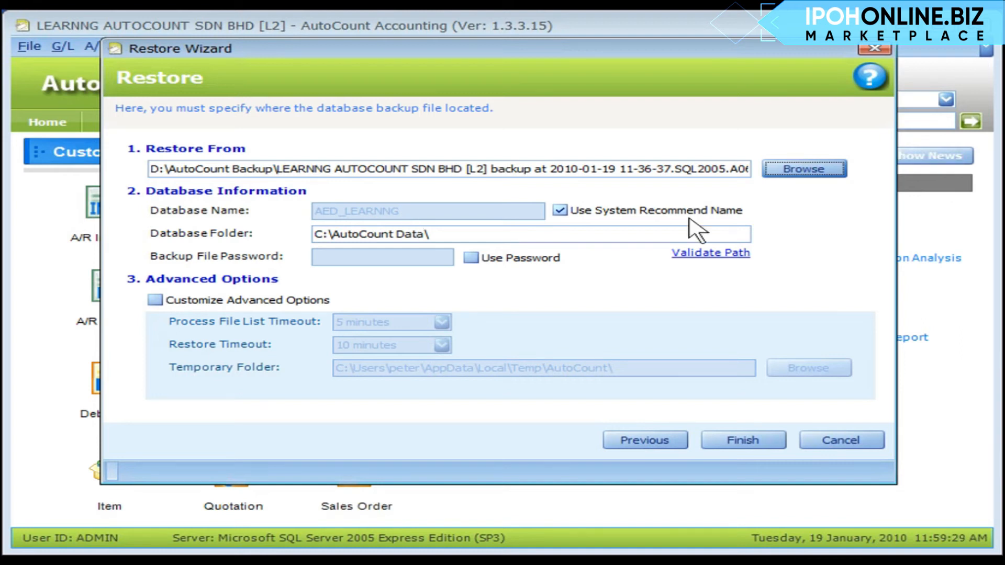
{"action": "left_click", "coordinate": [315, 235]}
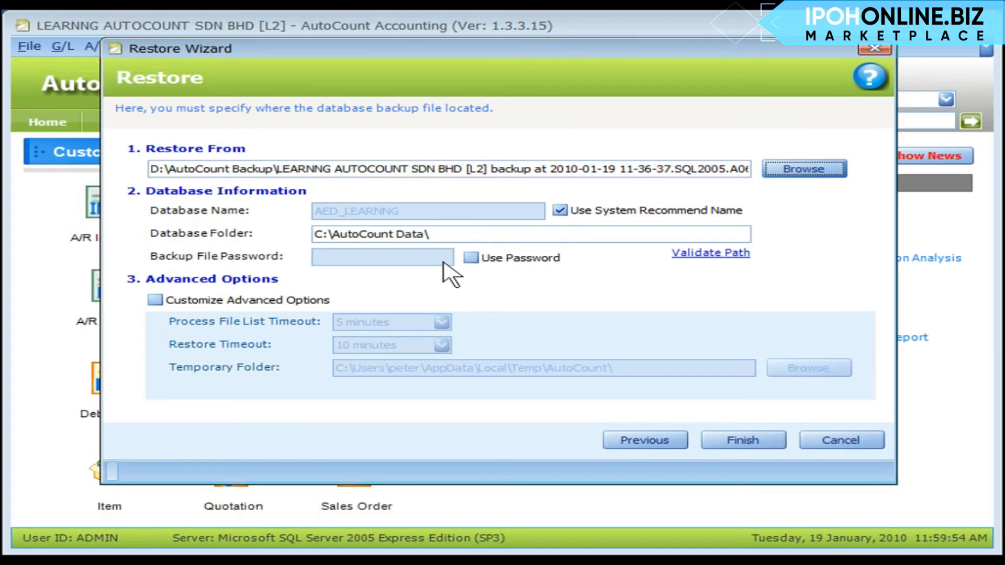
{"action": "left_click", "coordinate": [473, 258]}
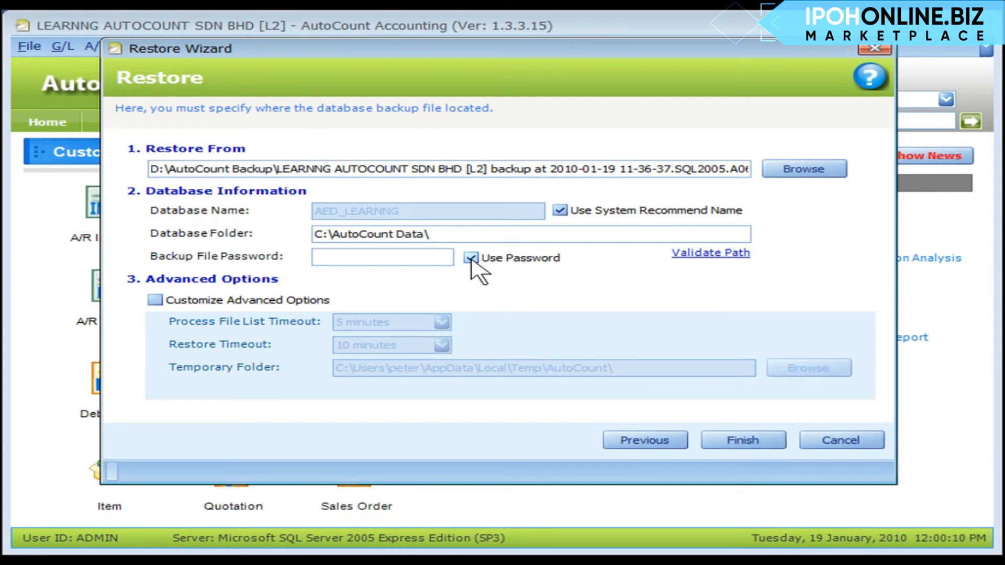
{"action": "left_click", "coordinate": [472, 258]}
{"action": "left_click", "coordinate": [743, 441]}
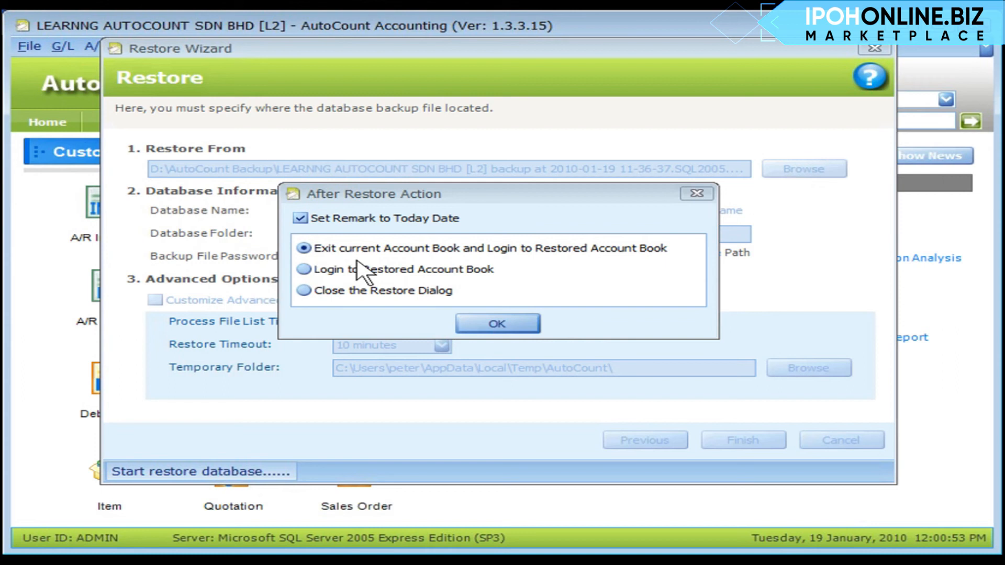
- Choose 'Exit current Account Book and Login' and mark the current database as old version
{"action": "left_click", "coordinate": [496, 323]}
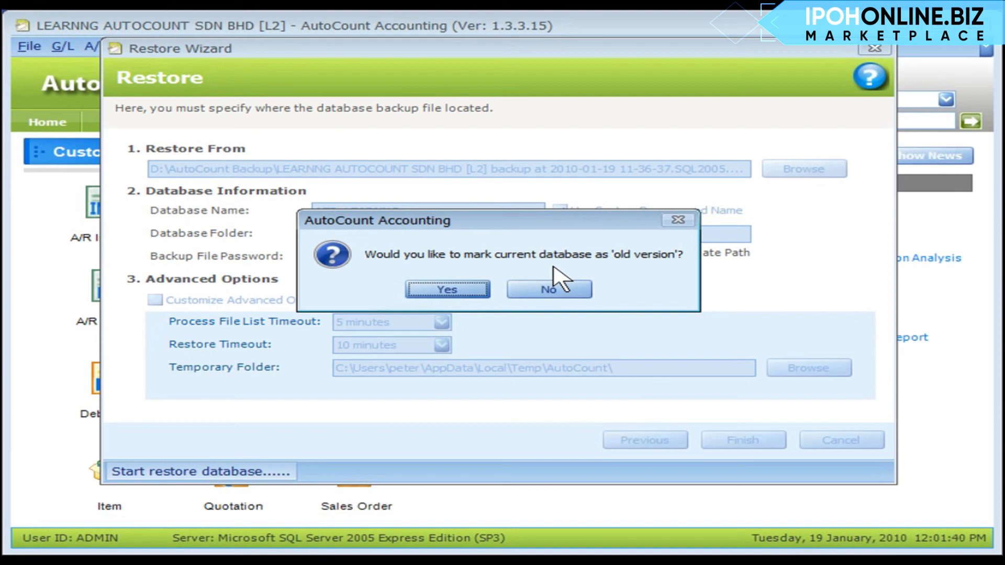
{"action": "left_click", "coordinate": [448, 289]}
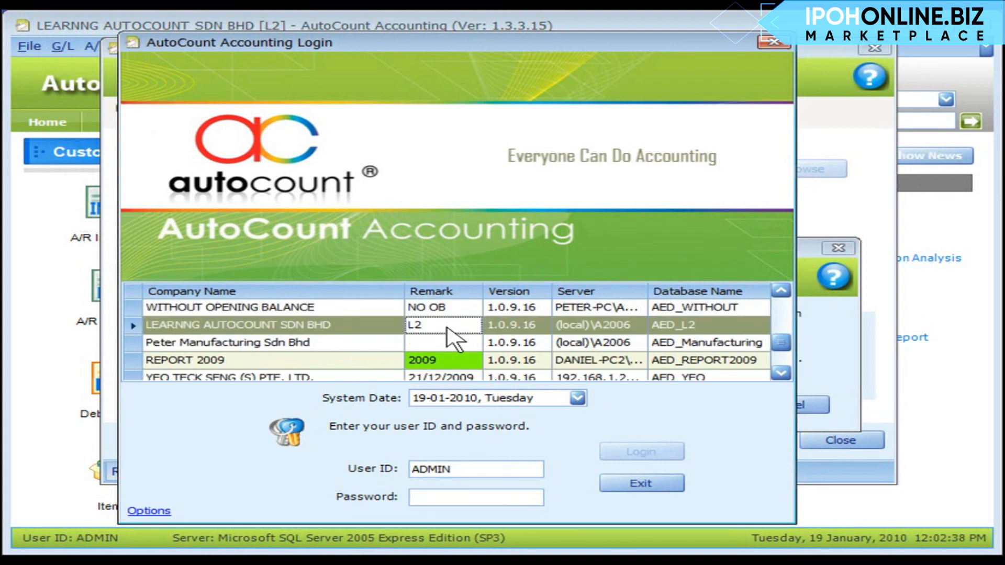
- Log in to the L2 account book with the admin password, accepting the Old Version warning
{"action": "key", "text": "ctrl"}
{"action": "left_click", "coordinate": [451, 497]}
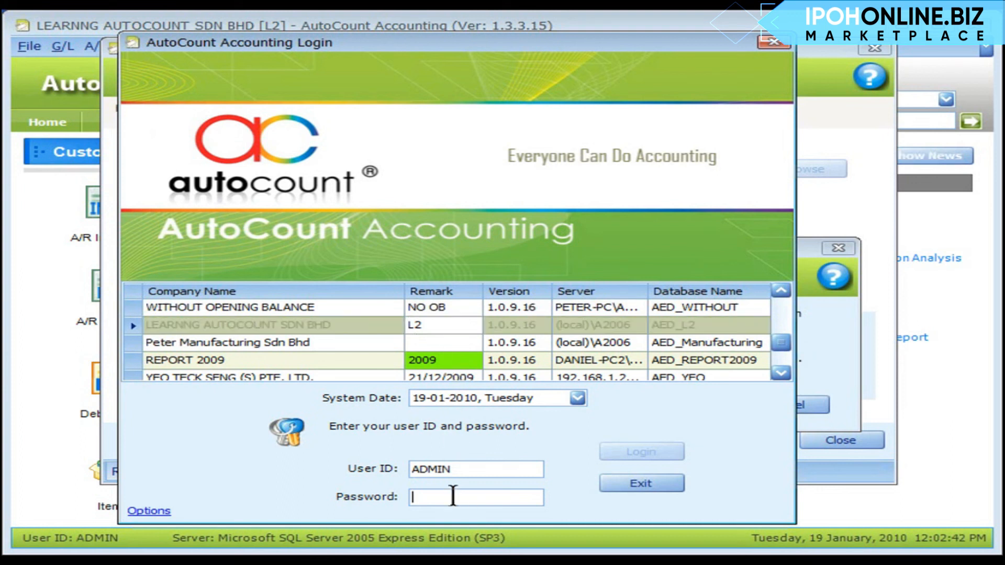
{"action": "type", "text": "ADMIN"}
{"action": "key", "text": "Return"}
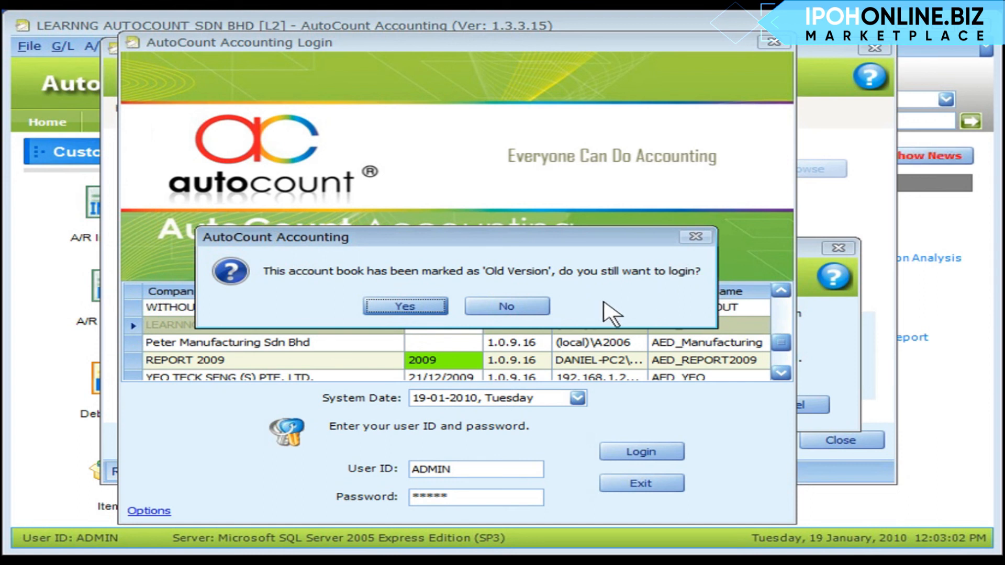
{"action": "left_click", "coordinate": [401, 311]}
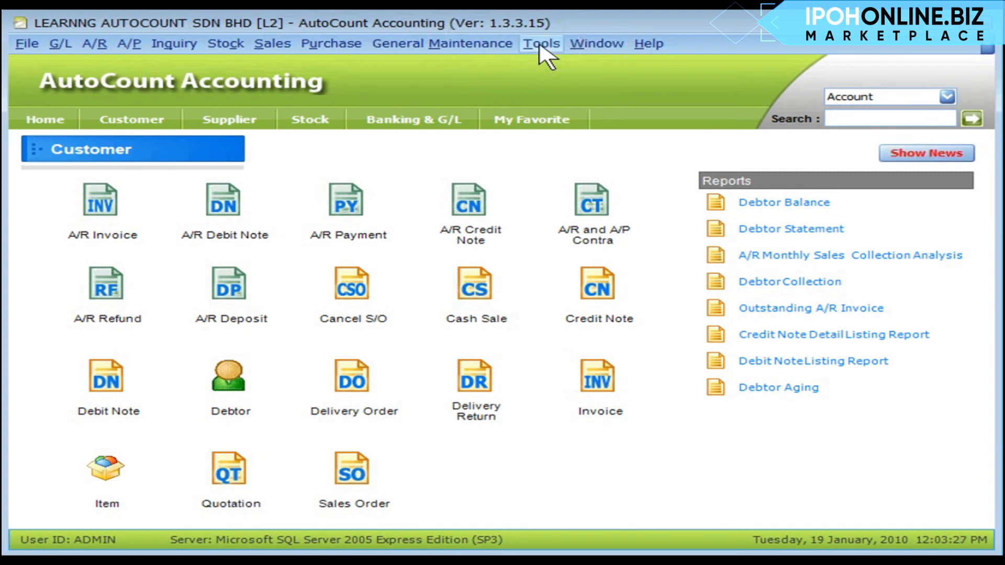
- Uncheck 'This is an Old Version account book' under Options > General > Miscellaneous and save
{"action": "left_click", "coordinate": [542, 44]}
{"action": "left_click", "coordinate": [609, 429]}
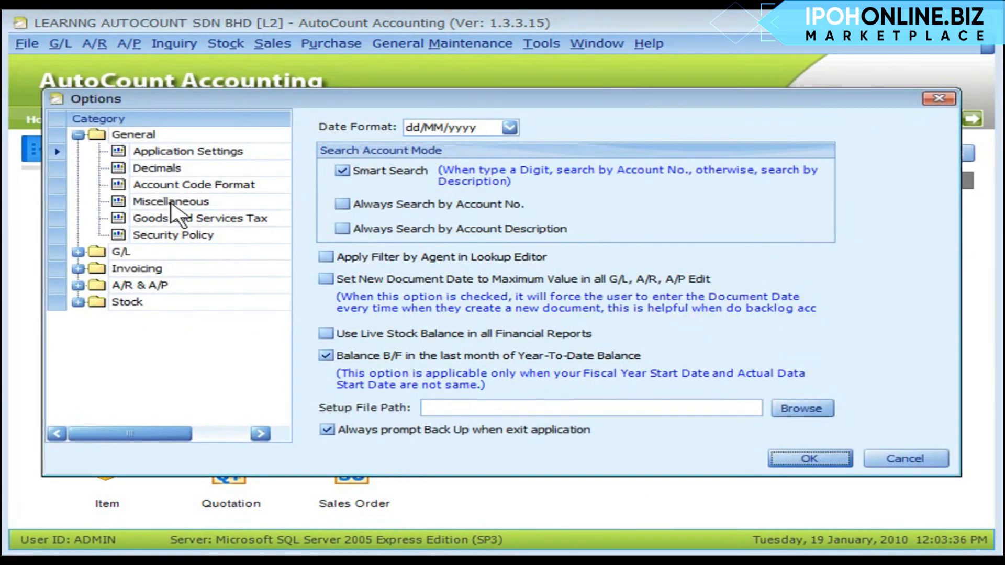
{"action": "left_click", "coordinate": [172, 203]}
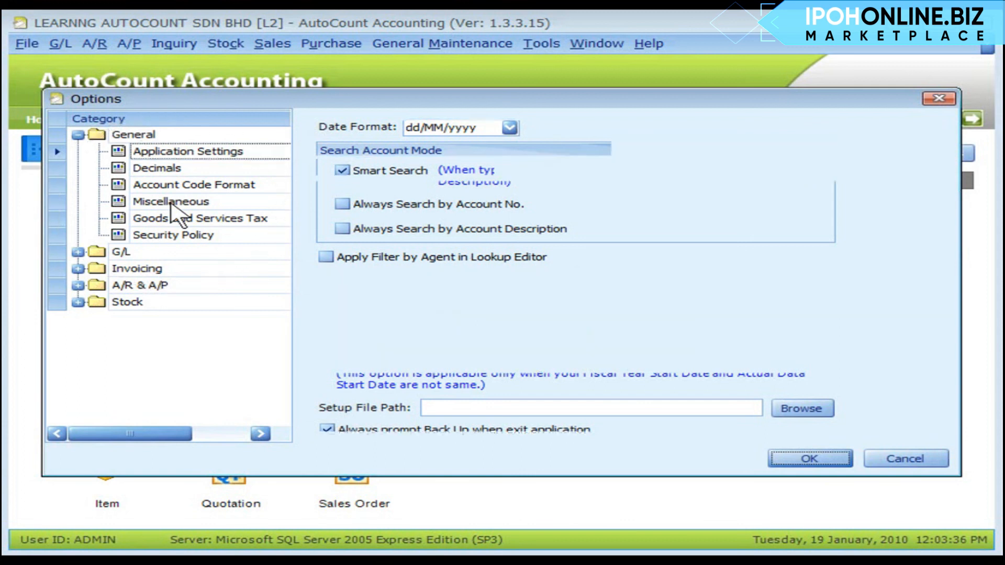
{"action": "left_click", "coordinate": [313, 129]}
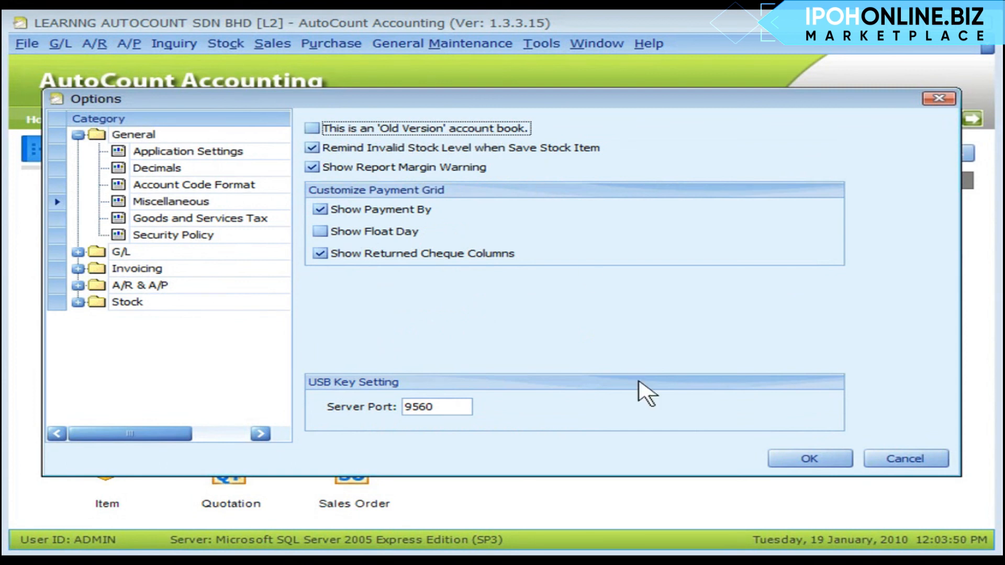
{"action": "left_click", "coordinate": [801, 460]}
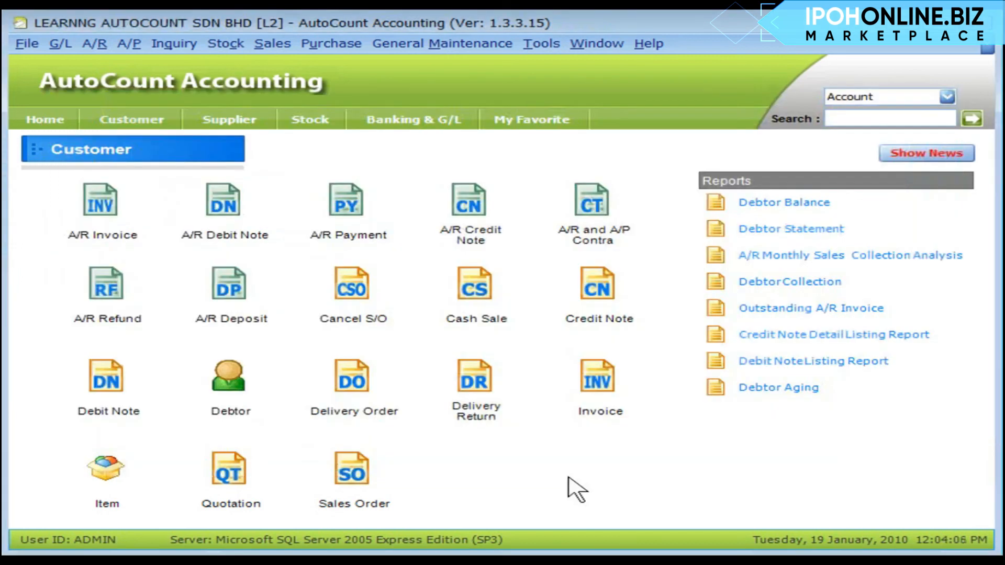